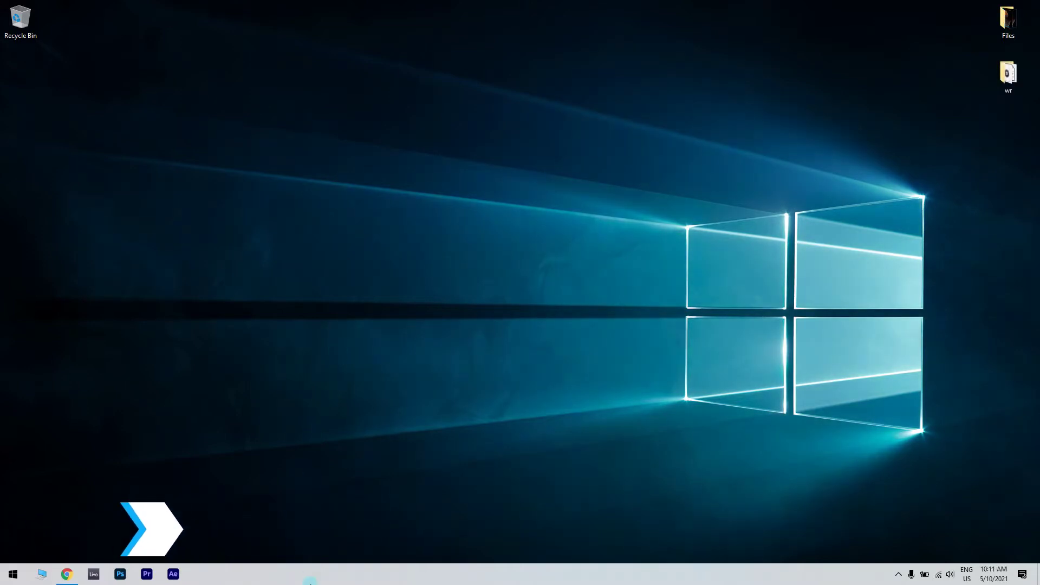
- Open Task Manager from the taskbar, review the Startup apps, then return to Processes
right_click(308, 567)
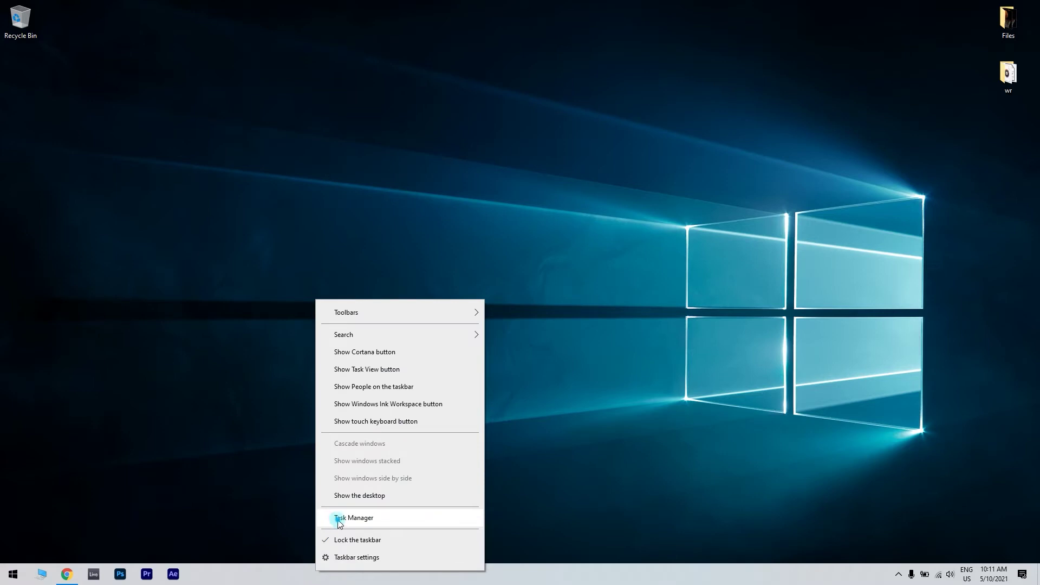
click(337, 518)
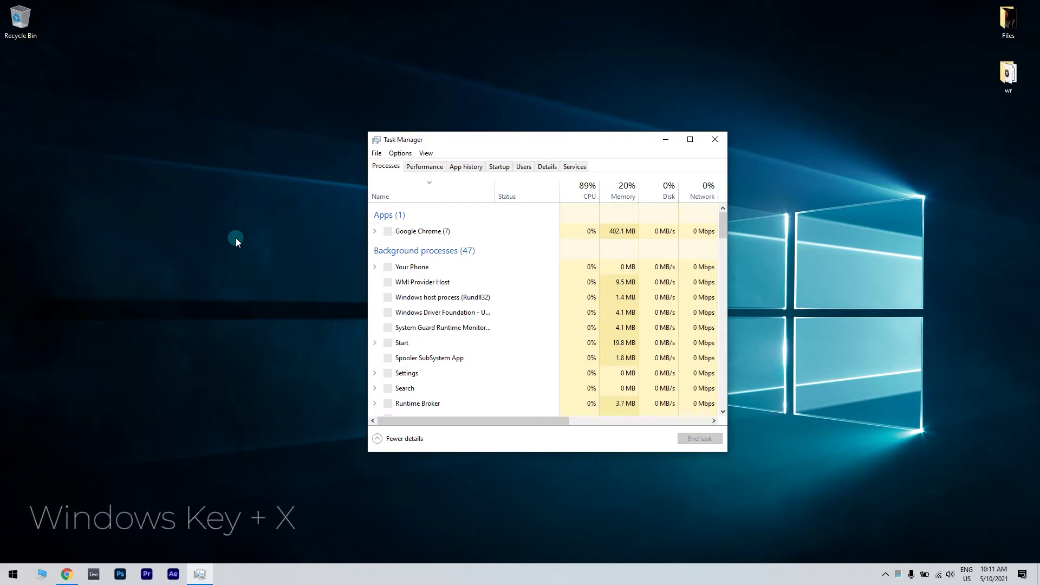
click(496, 166)
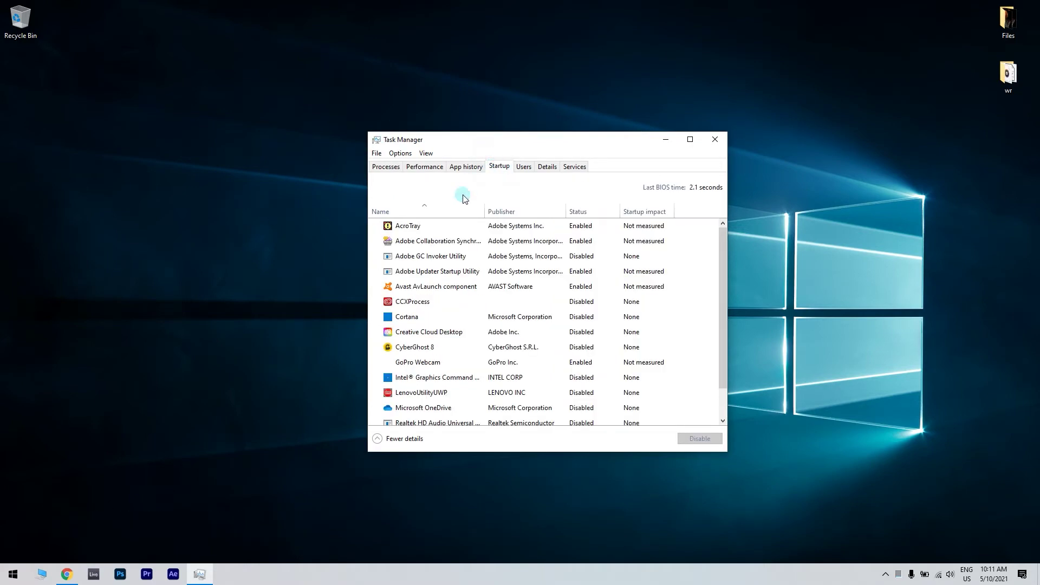
scroll(498, 271, down, 2)
scroll(496, 302, up, 2)
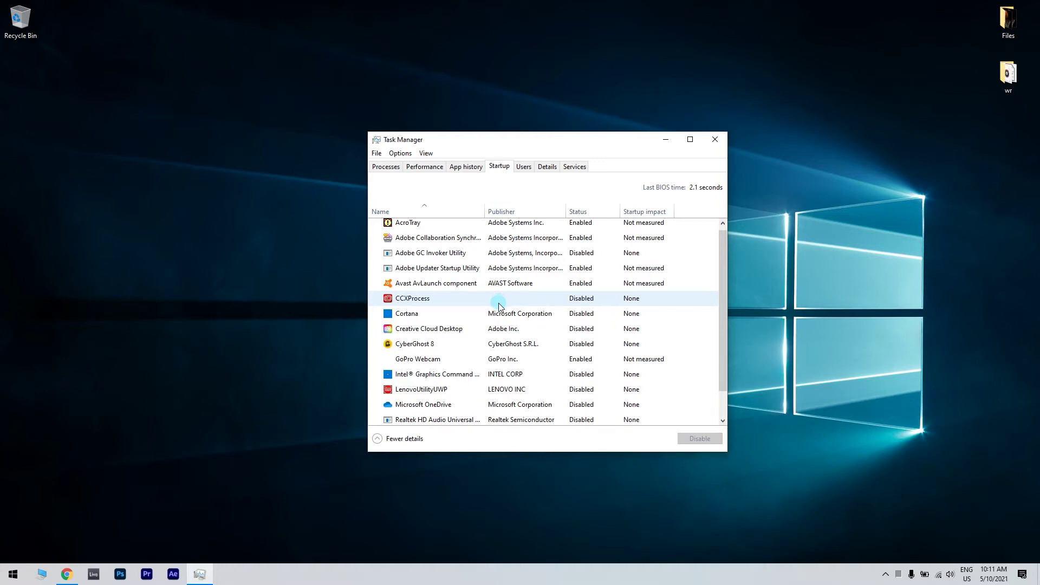
click(386, 167)
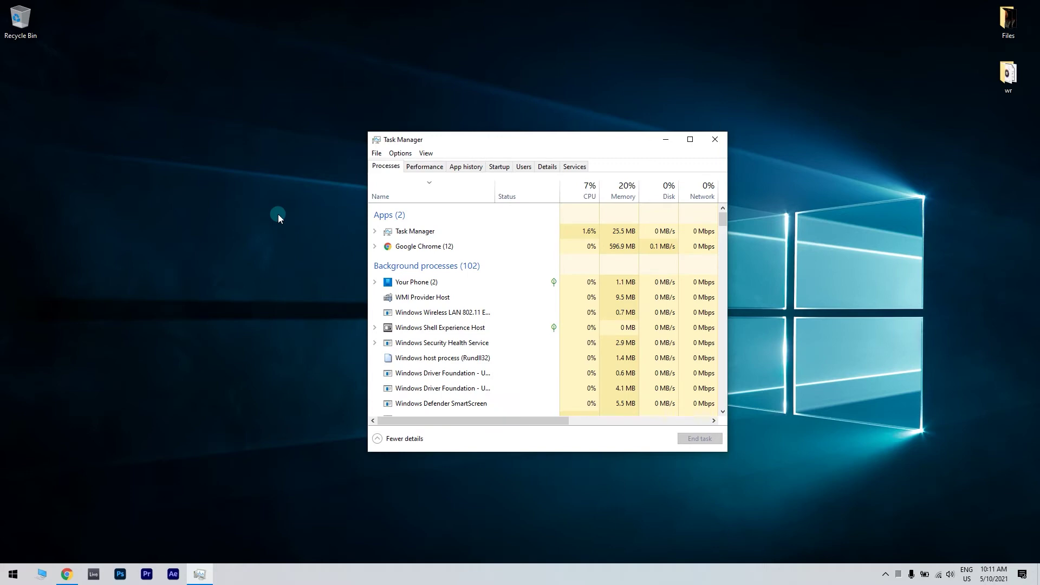
- Sort the running processes by Name and scroll through the sorted list
click(415, 197)
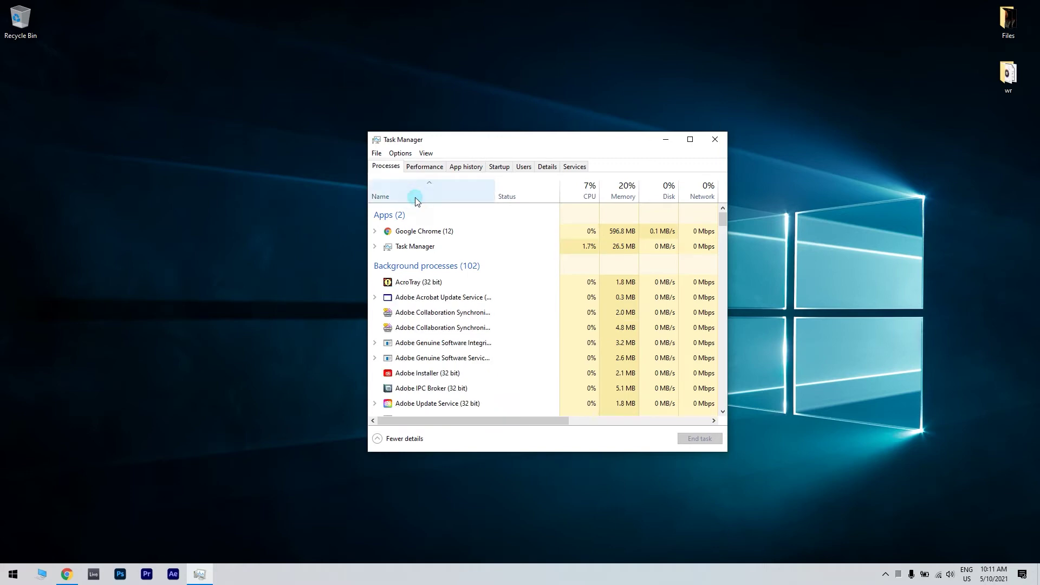
scroll(529, 319, down, 3)
scroll(474, 332, down, 1)
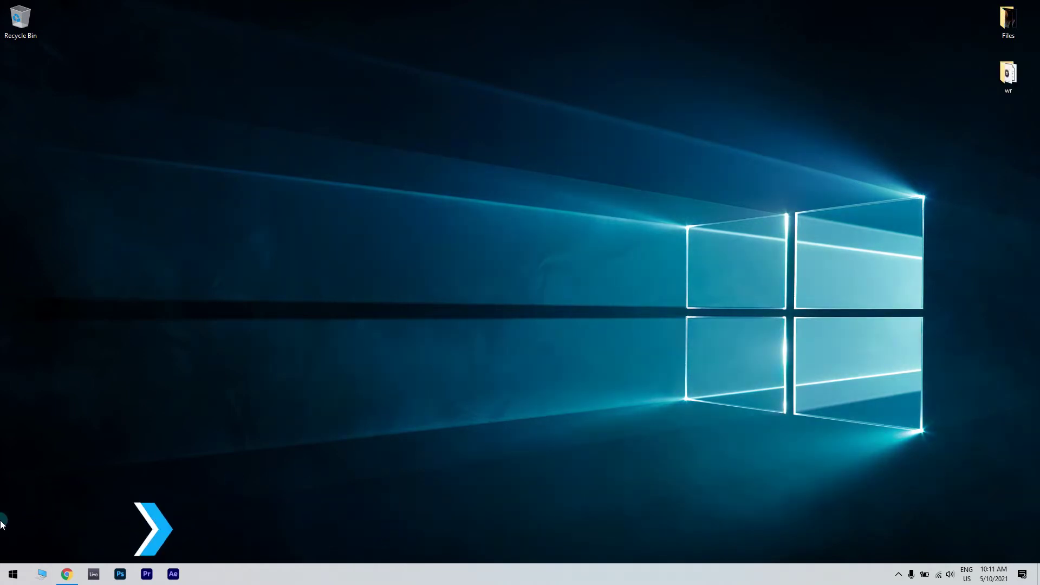
- Launch System Configuration by searching Start for msconfig
click(14, 574)
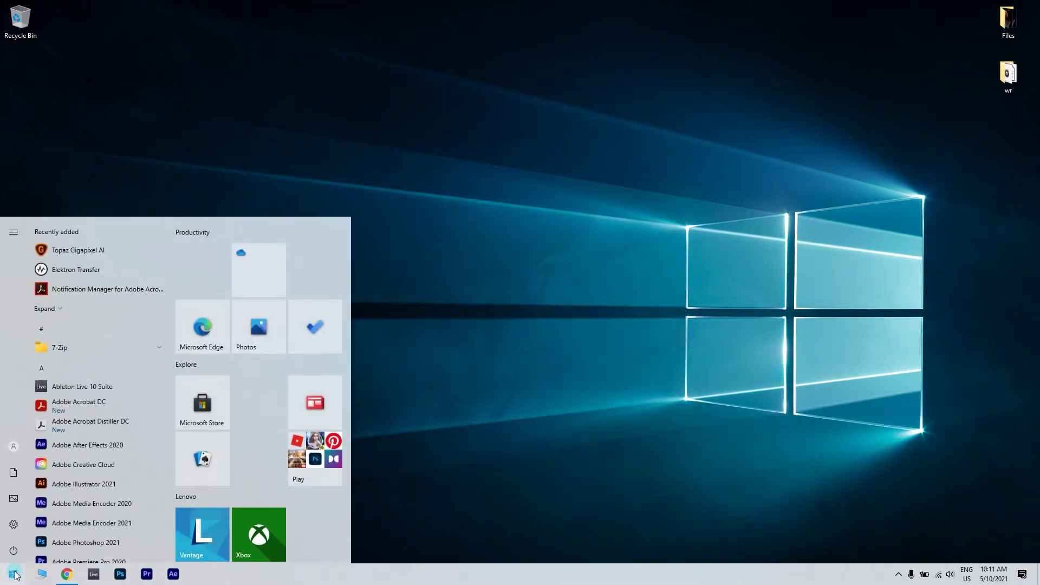
text(msco)
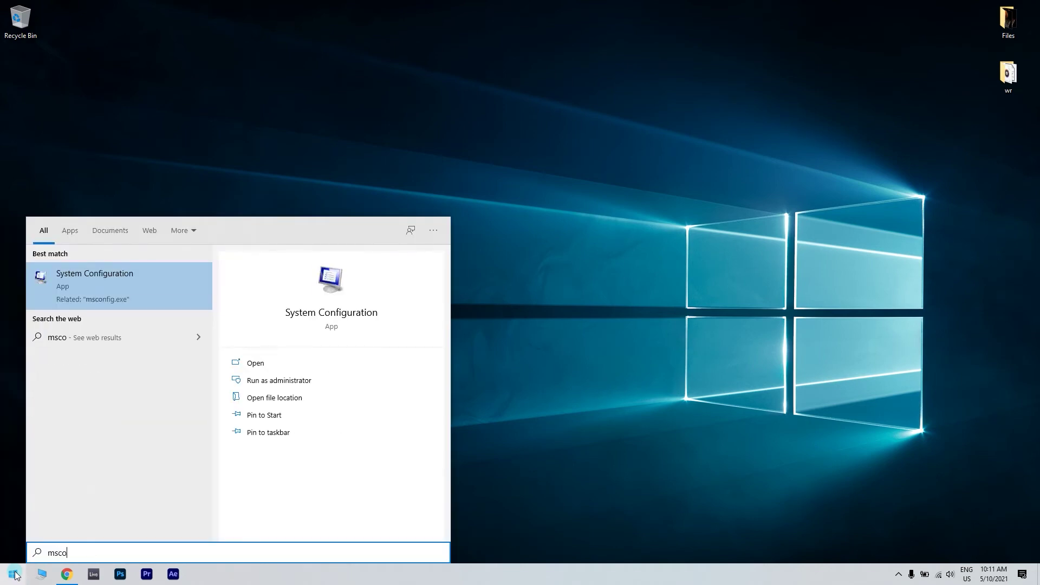
text(nfig)
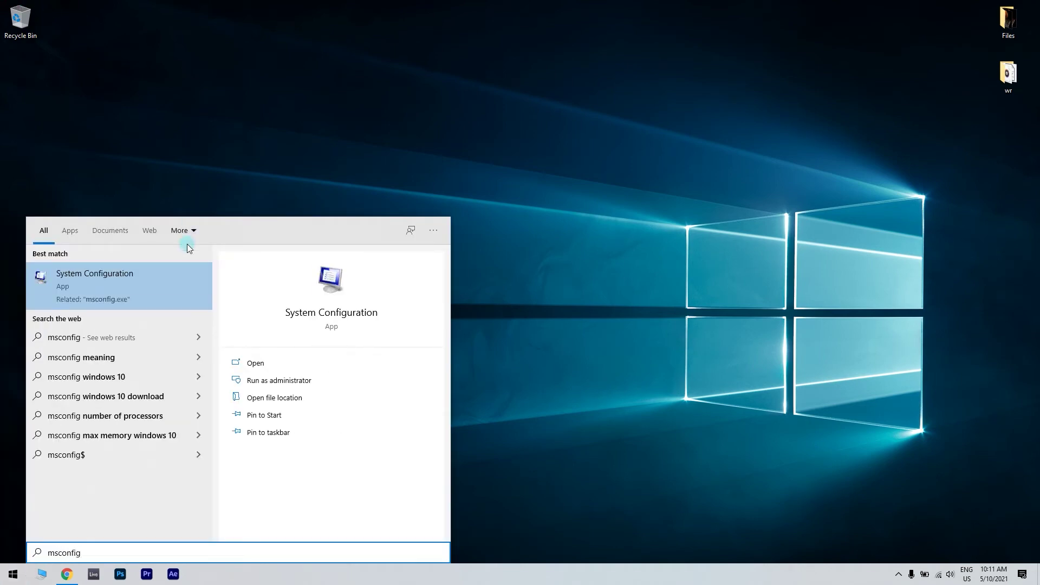
click(184, 279)
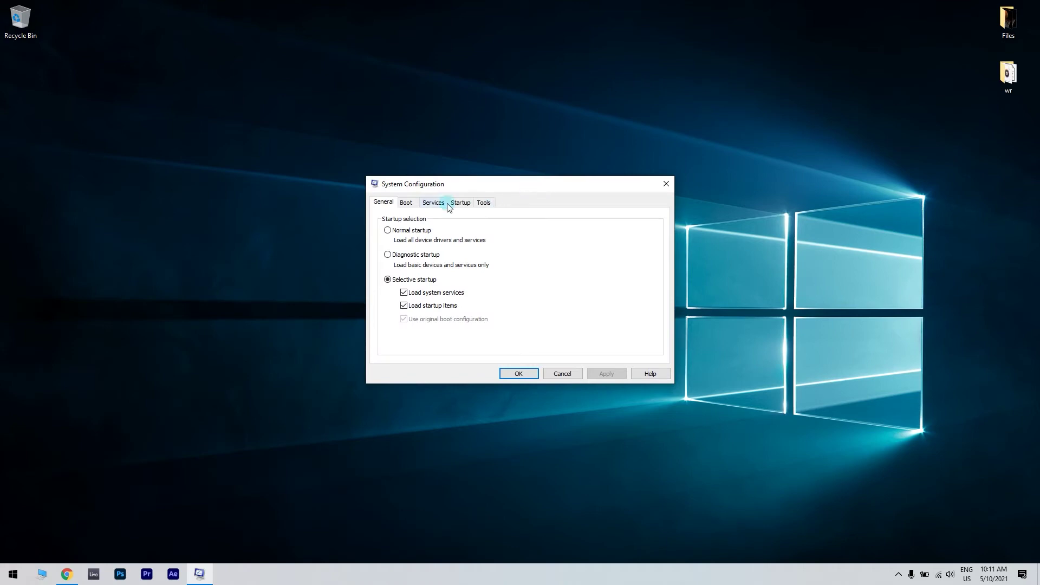
- Browse the full list of services on the System Configuration Services tab
click(434, 202)
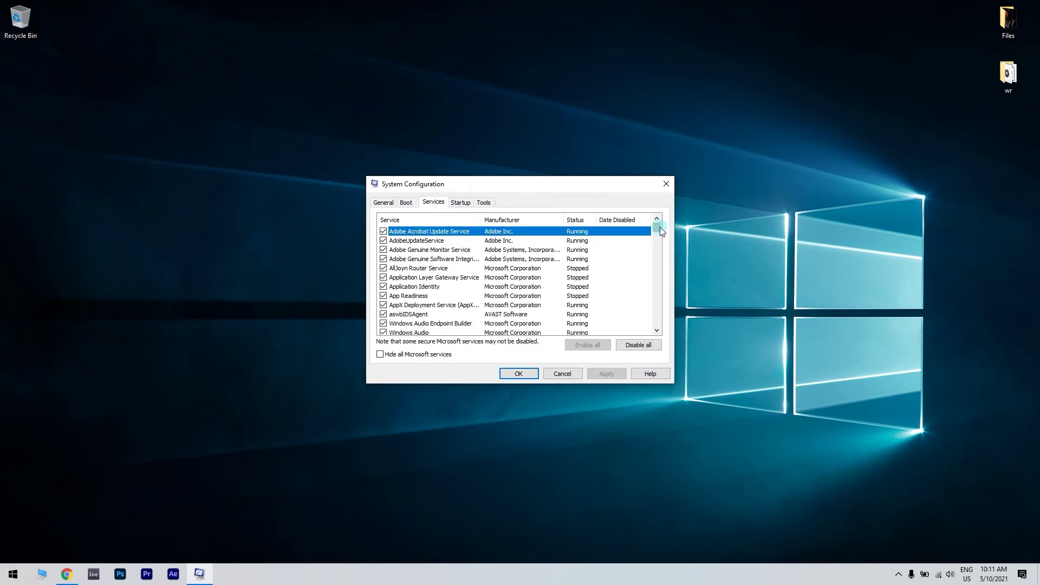
drag(657, 226, 650, 295)
scroll(569, 292, down, 5)
scroll(536, 286, down, 5)
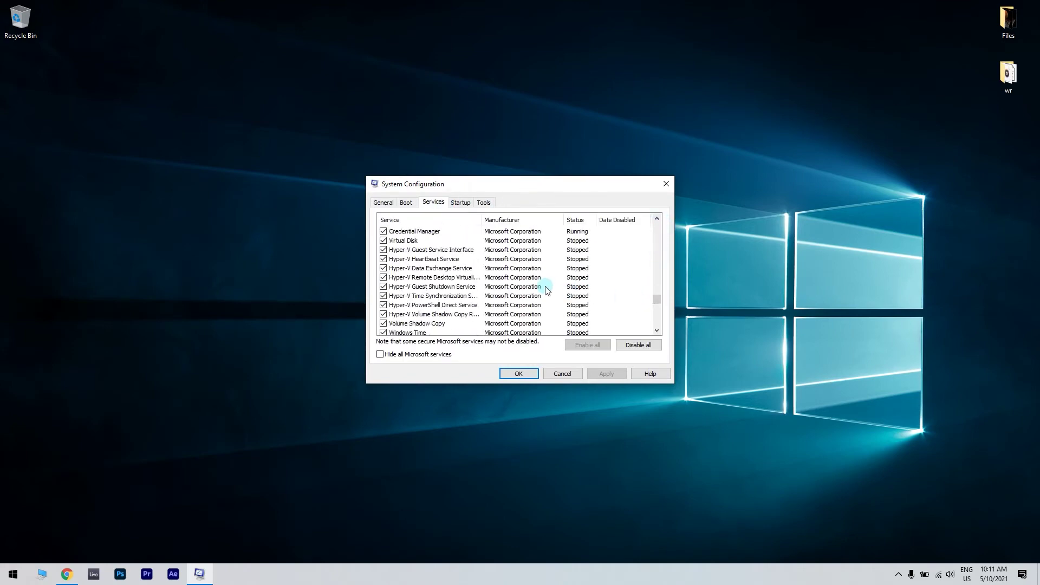
scroll(515, 265, down, 3)
scroll(488, 265, down, 3)
scroll(474, 265, down, 3)
scroll(475, 270, down, 3)
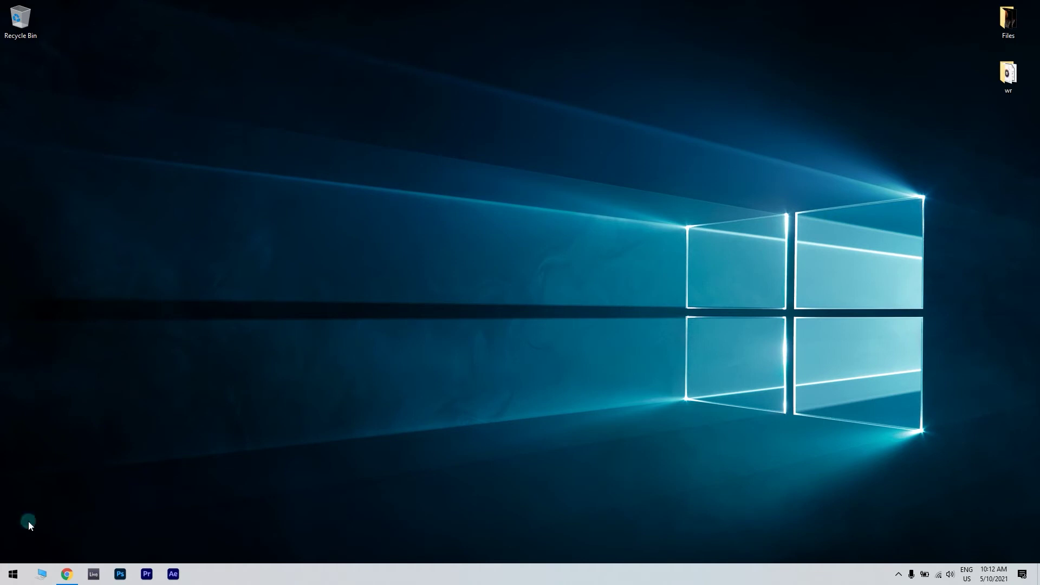
- Launch the Services console by running services.msc from the Run dialog, then scroll its list
click(8, 577)
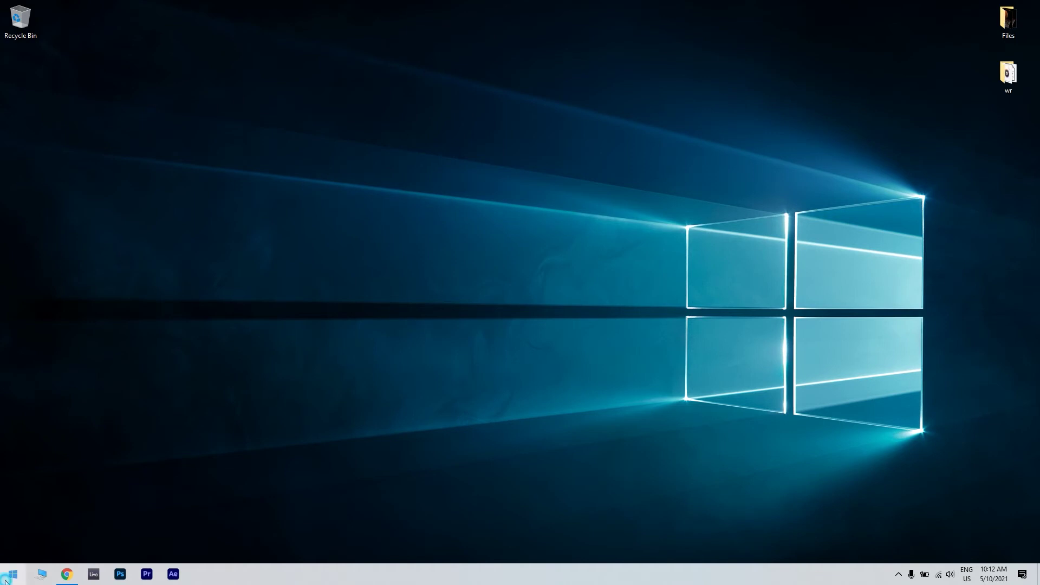
text(run)
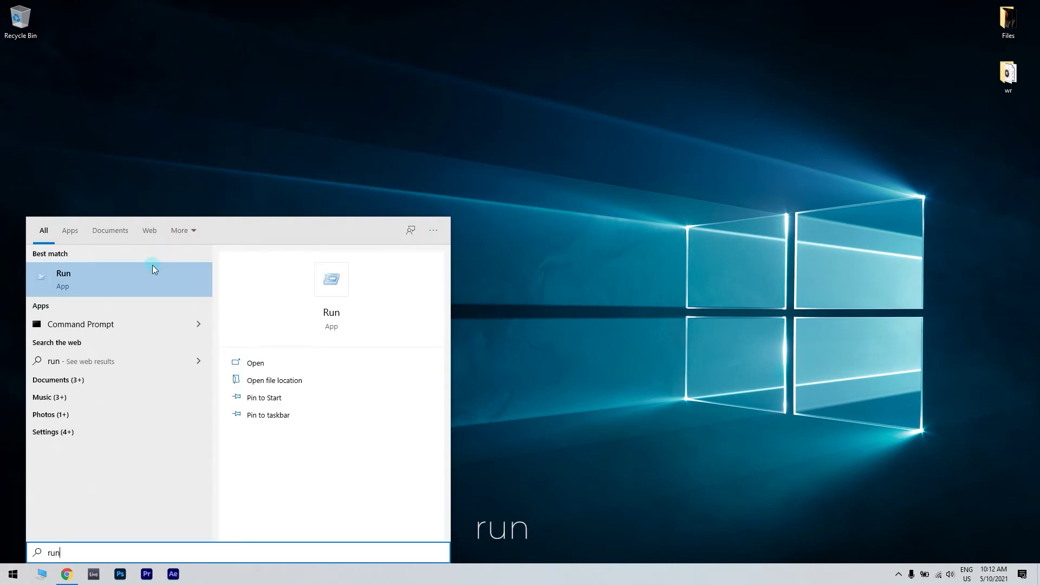
click(151, 266)
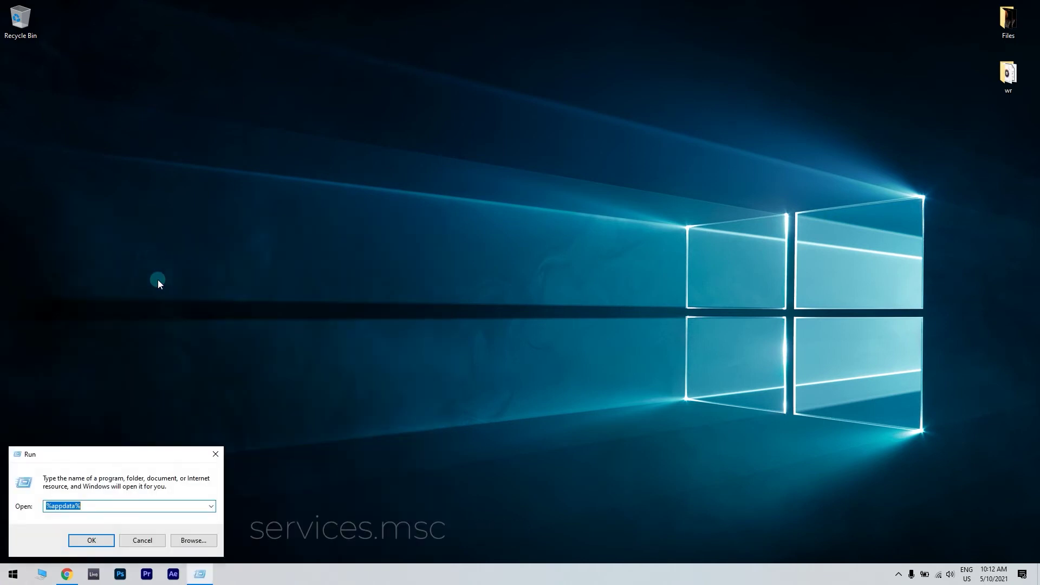
text(services.msc)
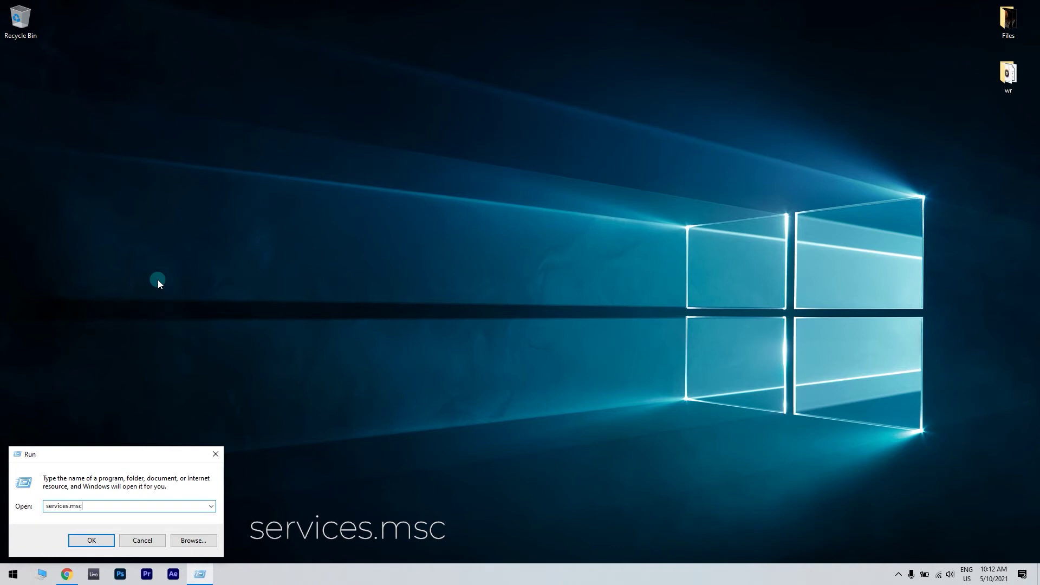
key(Return)
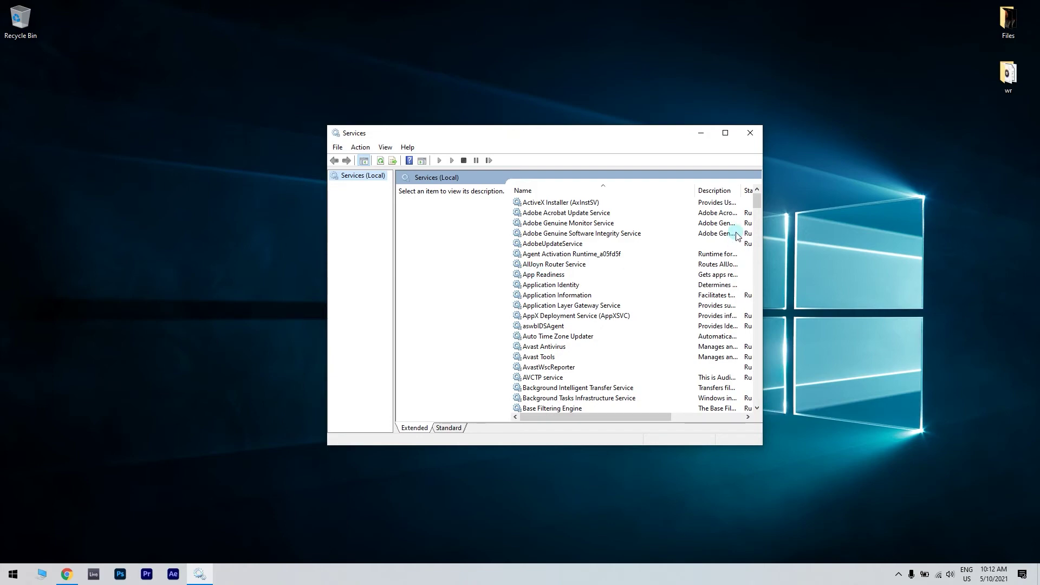
drag(757, 233, 754, 293)
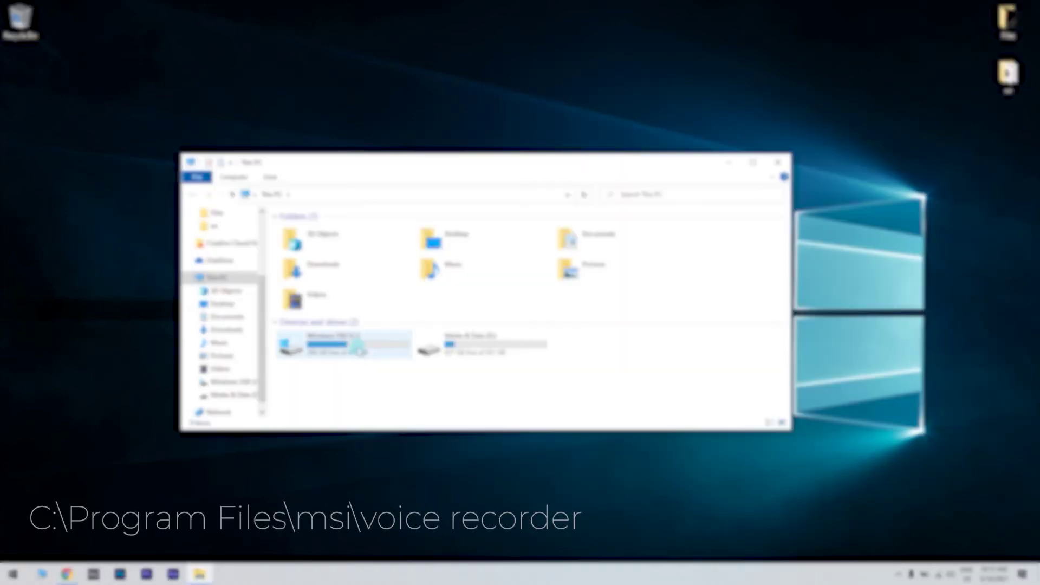
- Open Program Files on the C: drive and scroll down toward the MSI folder
double_click(321, 297)
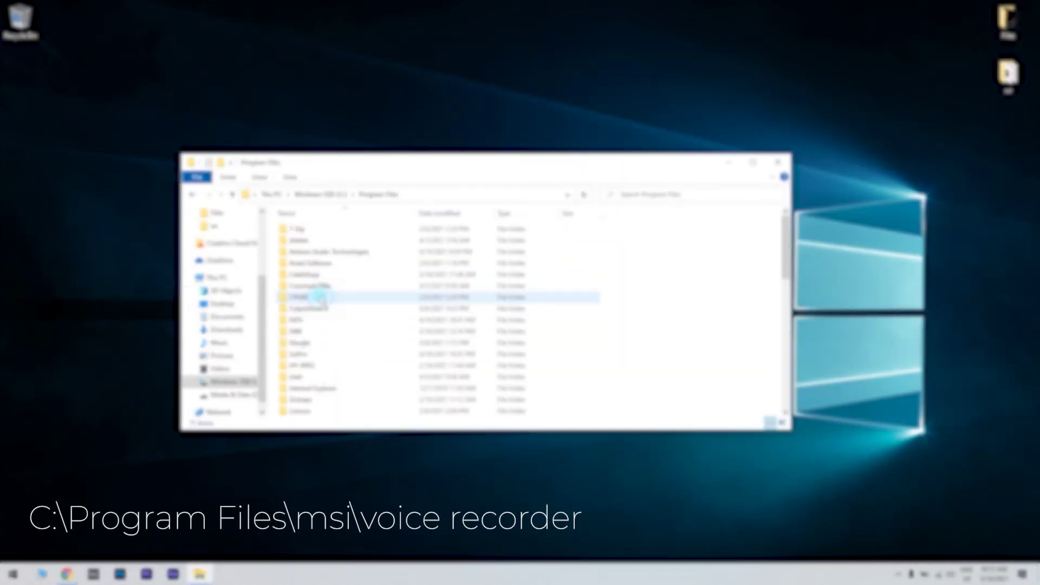
scroll(368, 306, down, 3)
scroll(381, 317, down, 1)
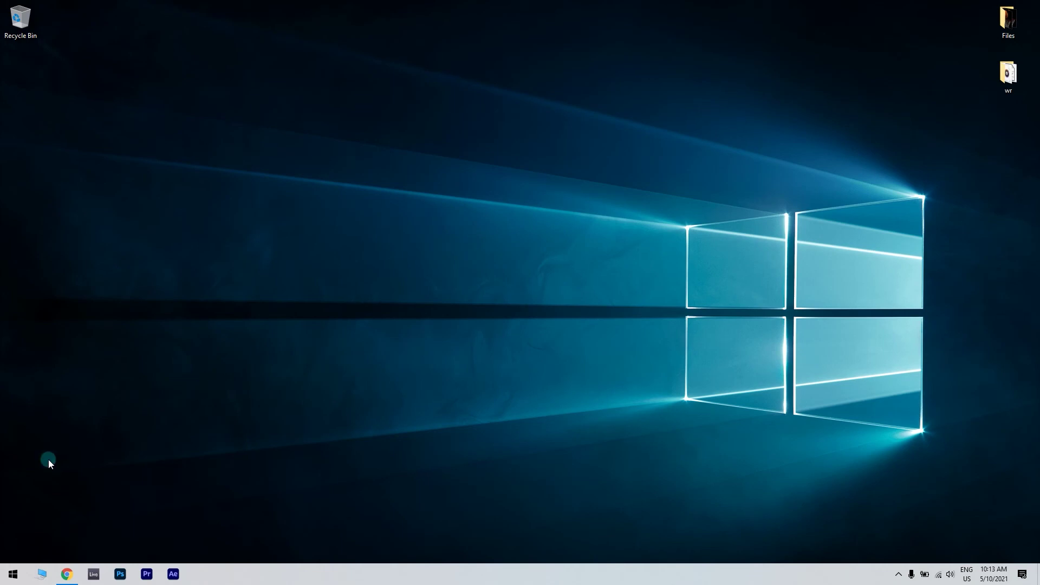
- Open Apps & features from a Start search and scroll down the installed apps list
click(13, 574)
text(apps)
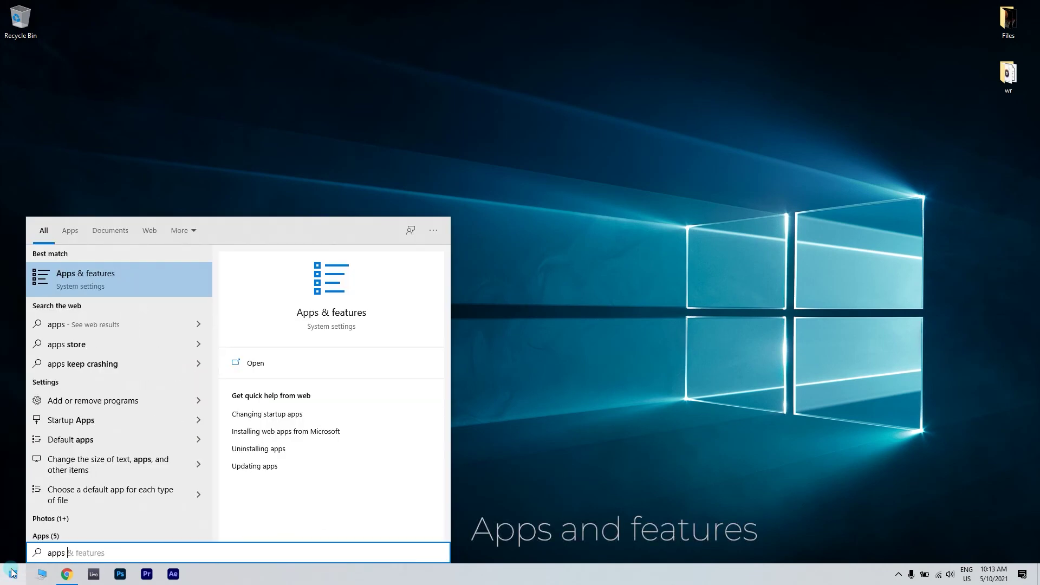
text( and features)
click(129, 288)
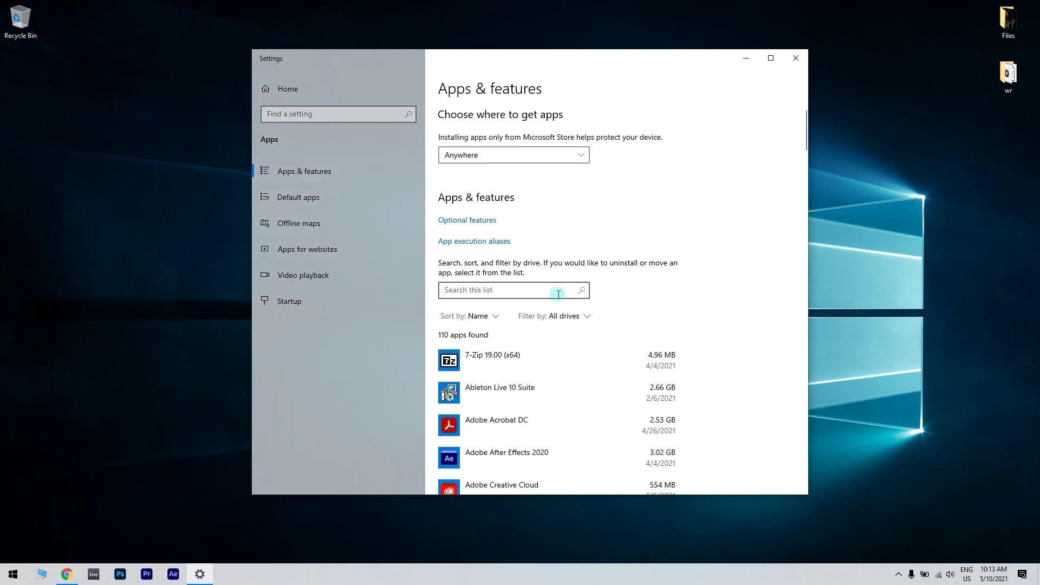
scroll(560, 298, down, 7)
scroll(566, 313, down, 3)
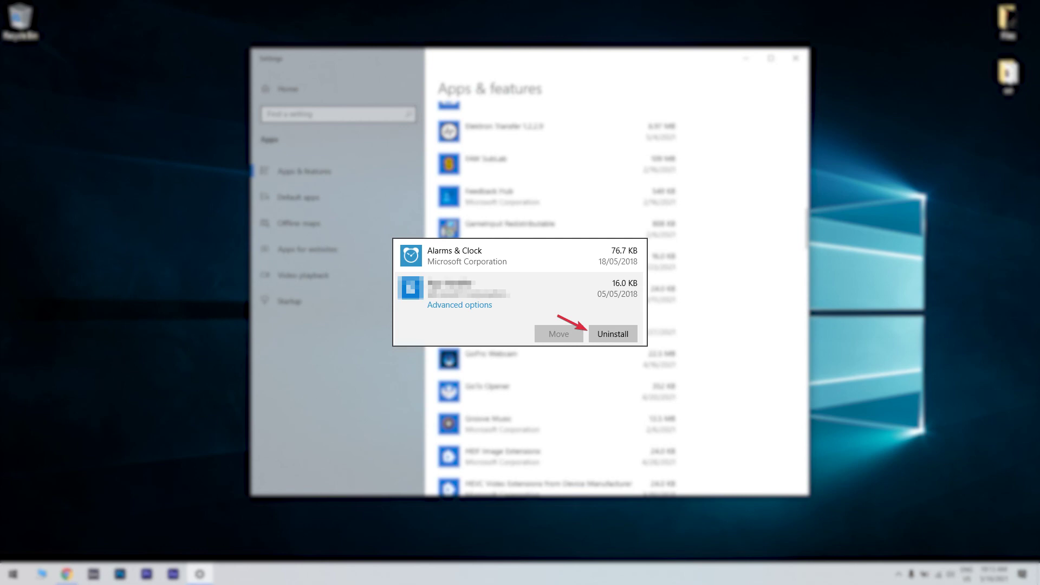
scroll(558, 298, down, 1)
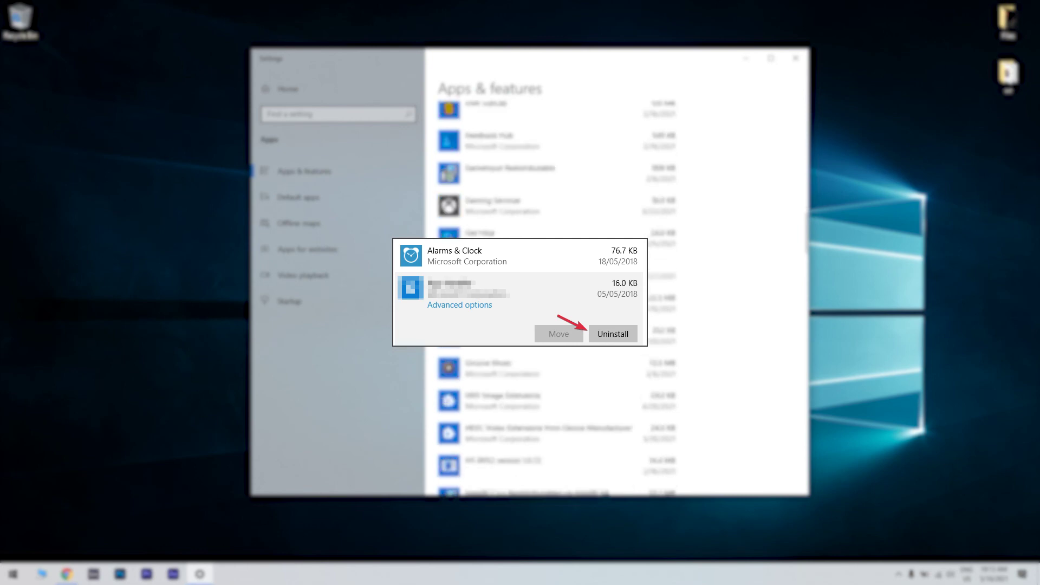